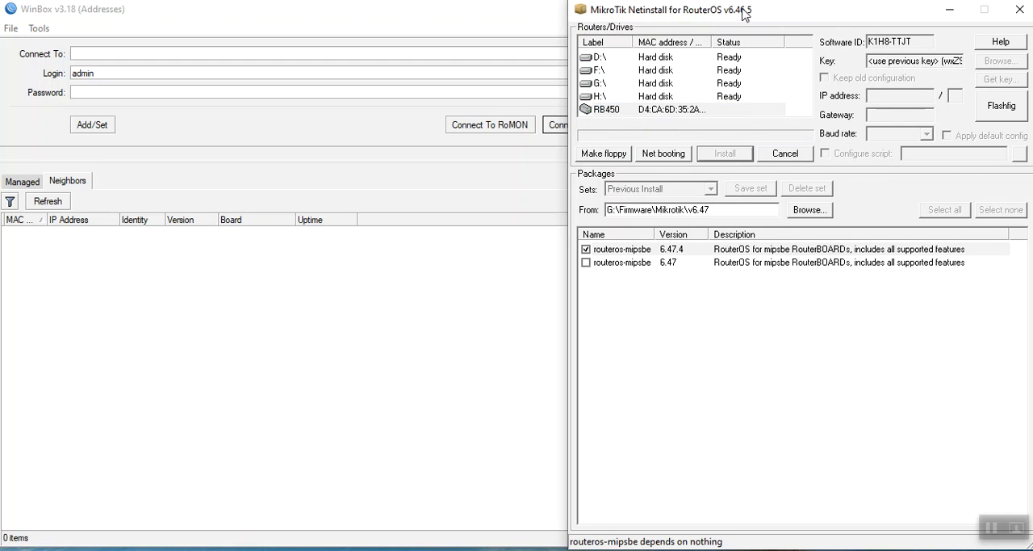
Close Netinstall v6.46.5 and run netinstall as administrator from the Mikrotik v6.19 Netinstall folder.
click(1020, 9)
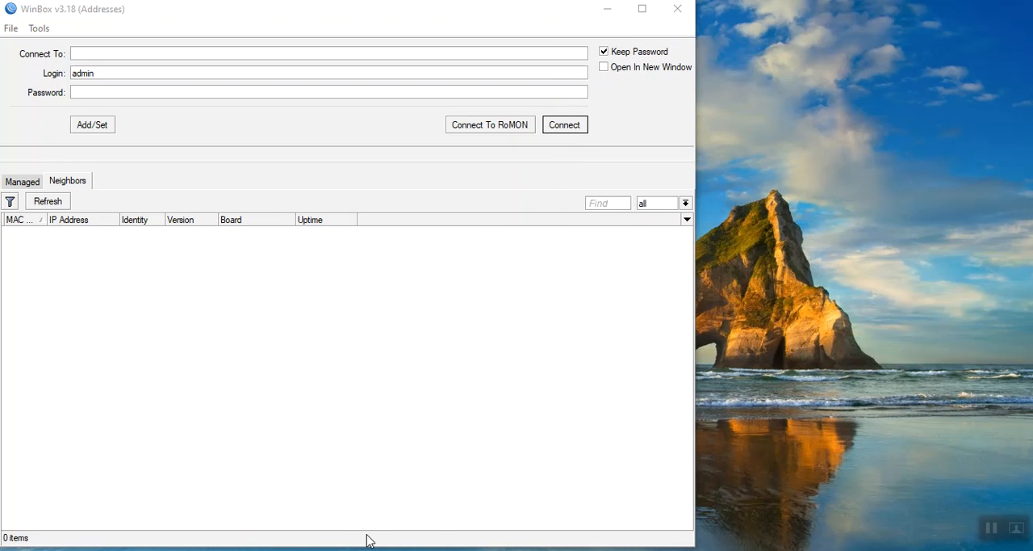
click(516, 550)
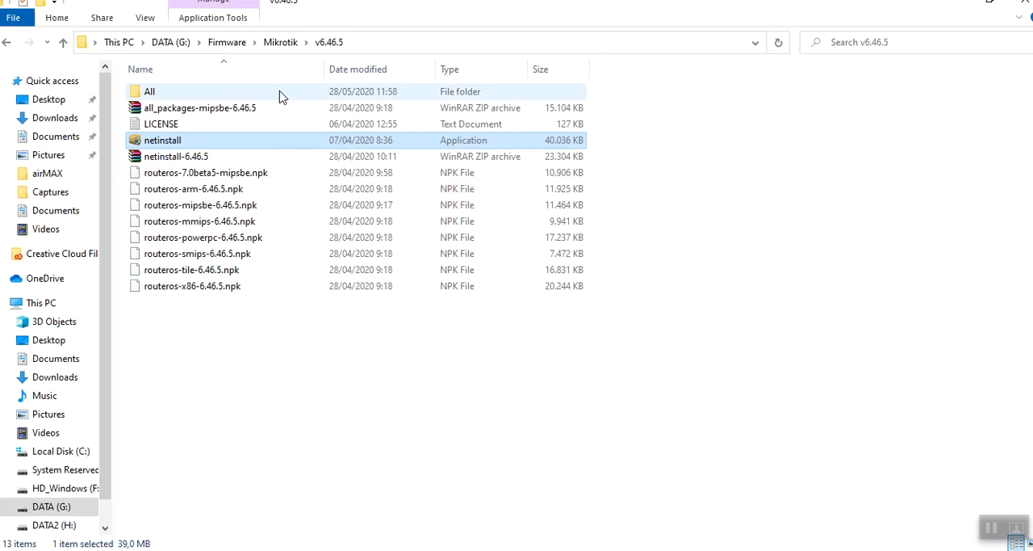
click(277, 44)
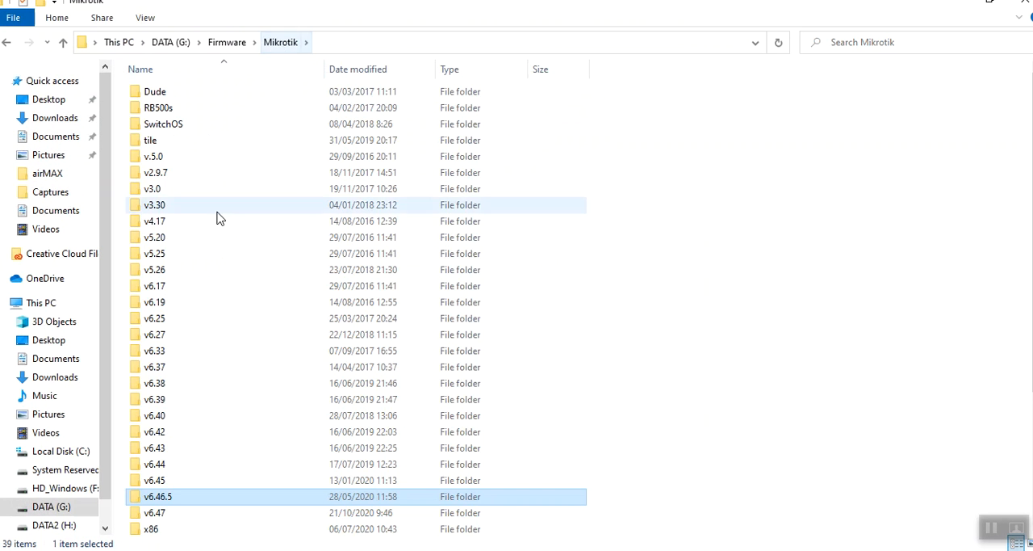
double_click(158, 302)
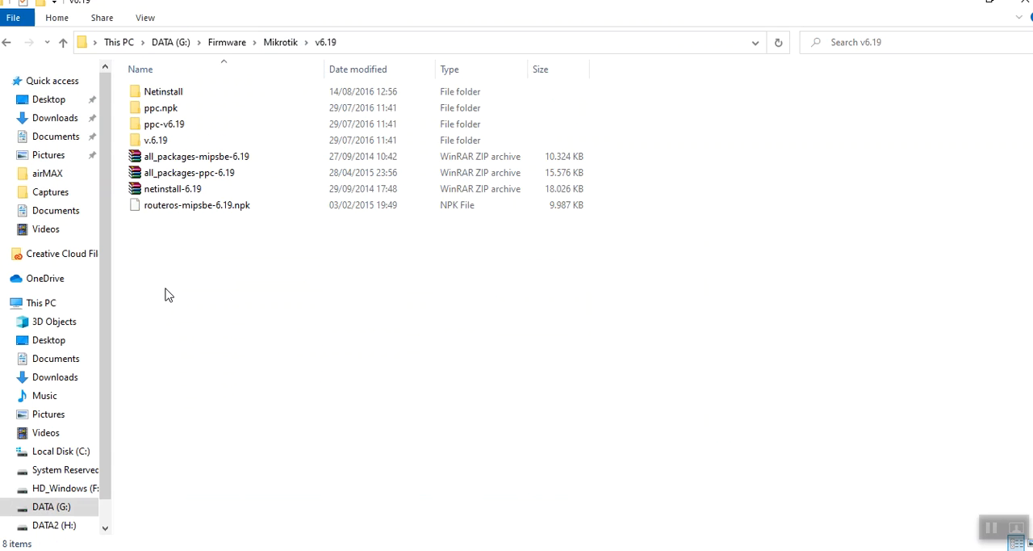
click(176, 94)
double_click(176, 94)
double_click(168, 108)
right_click(168, 108)
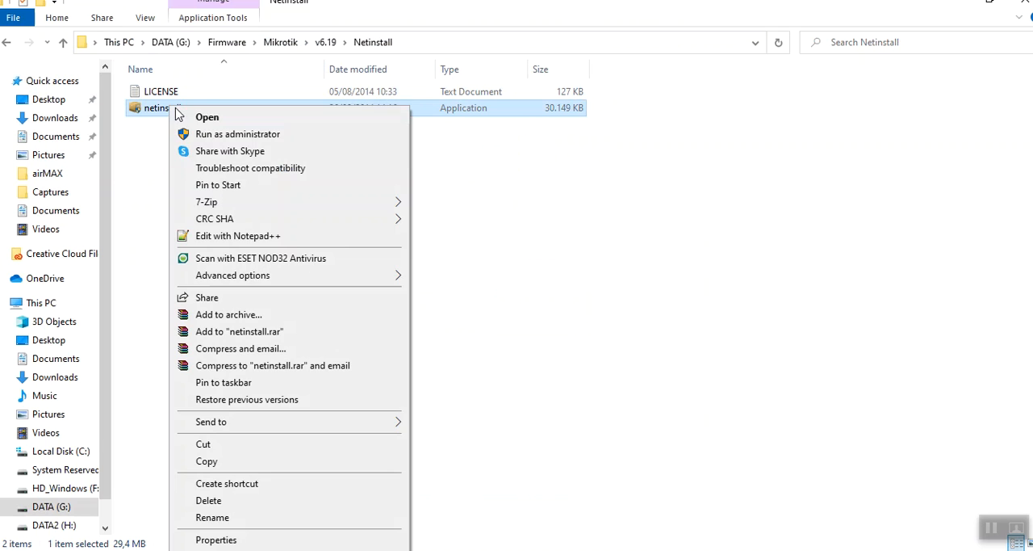
click(211, 137)
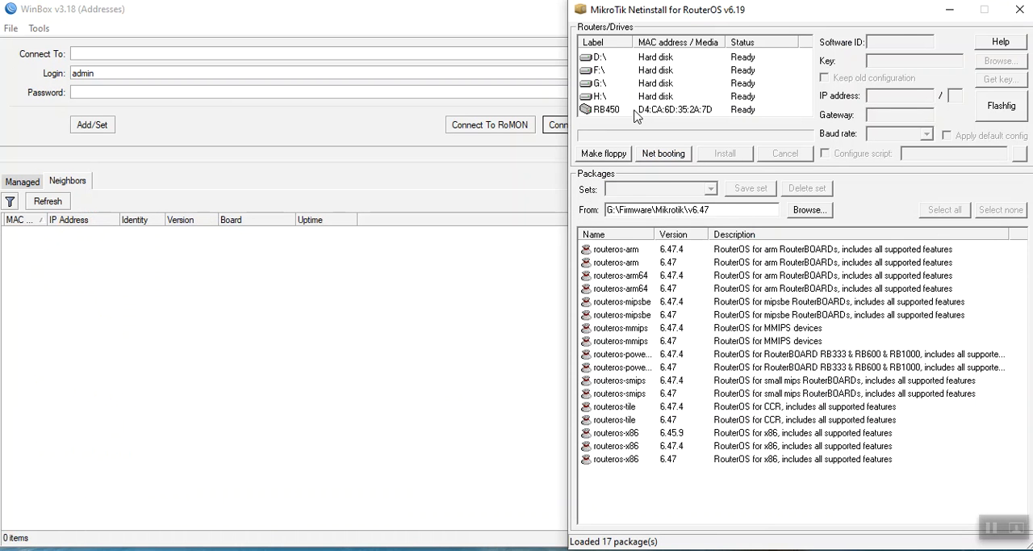
Install the routeros-mipsbe 6.47.4 package from G:\Firmware\Mikrotik\v6.47 on the RB450.
click(635, 113)
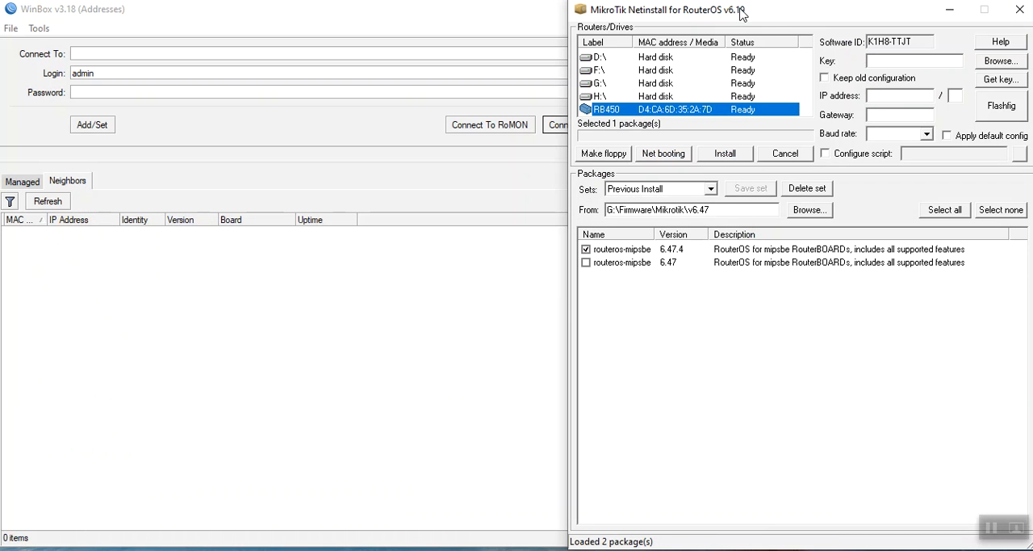
click(745, 155)
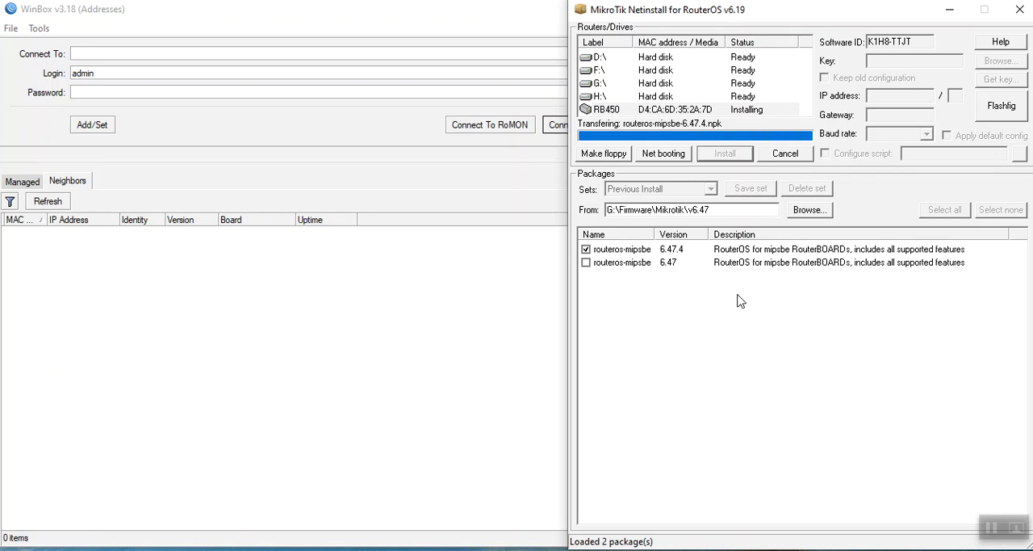
click(741, 158)
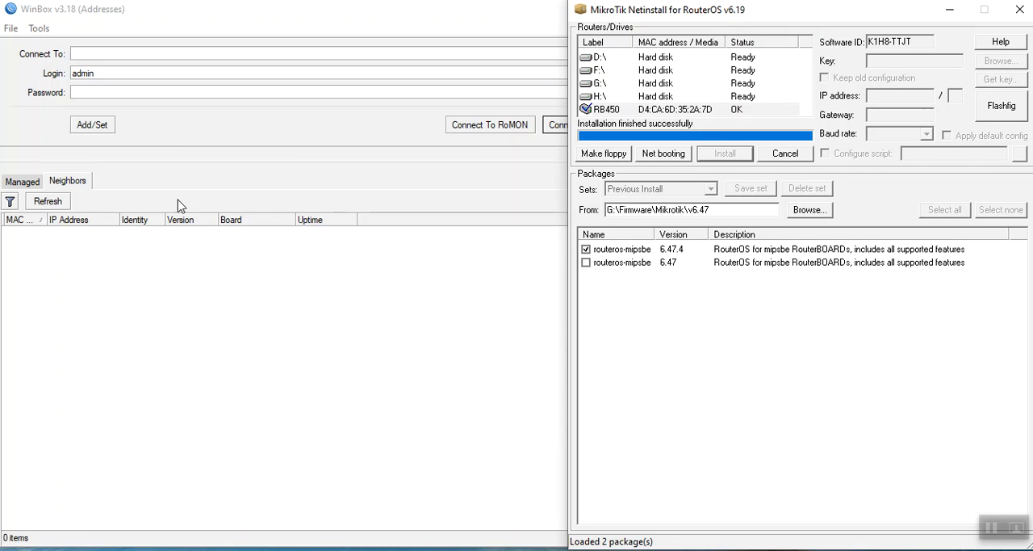
click(50, 204)
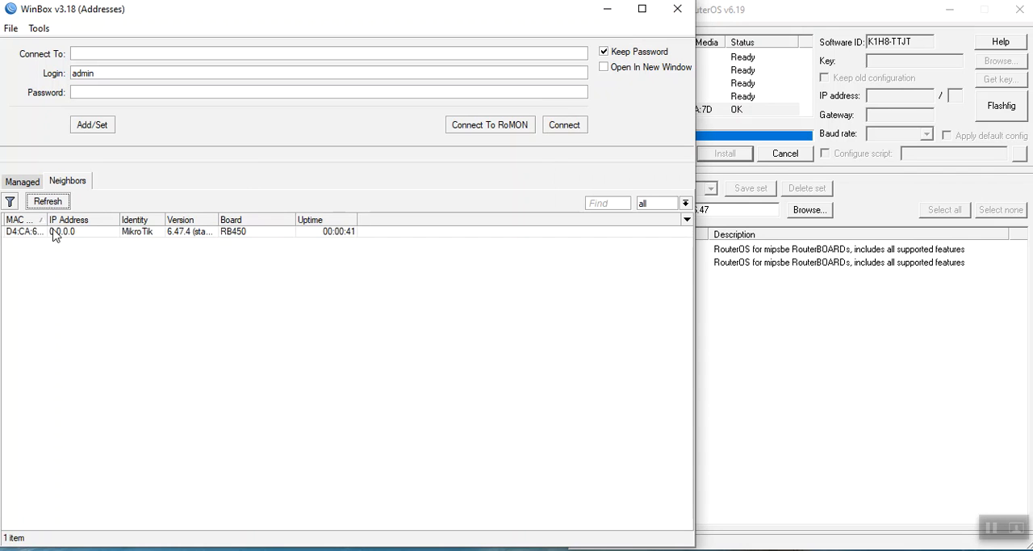
click(23, 232)
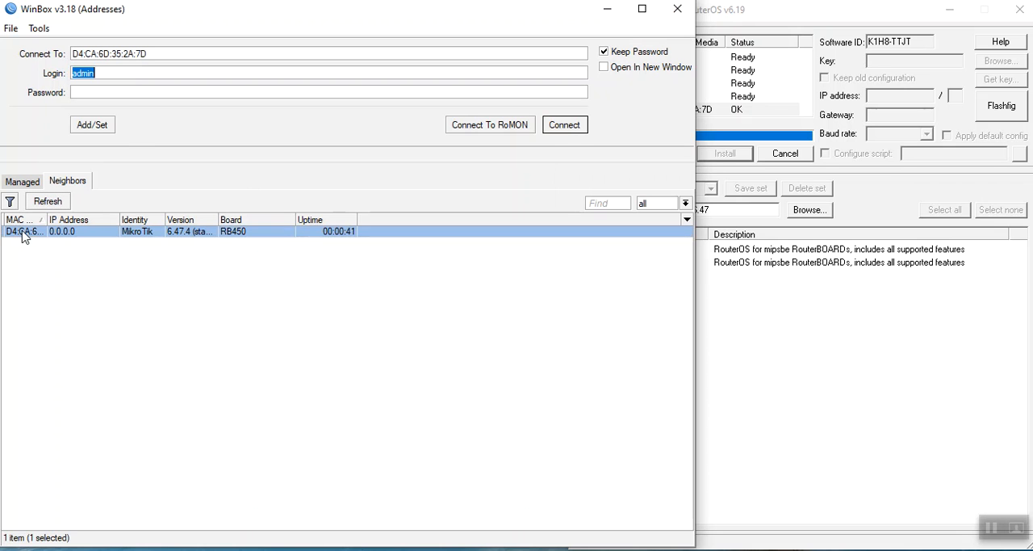
click(565, 126)
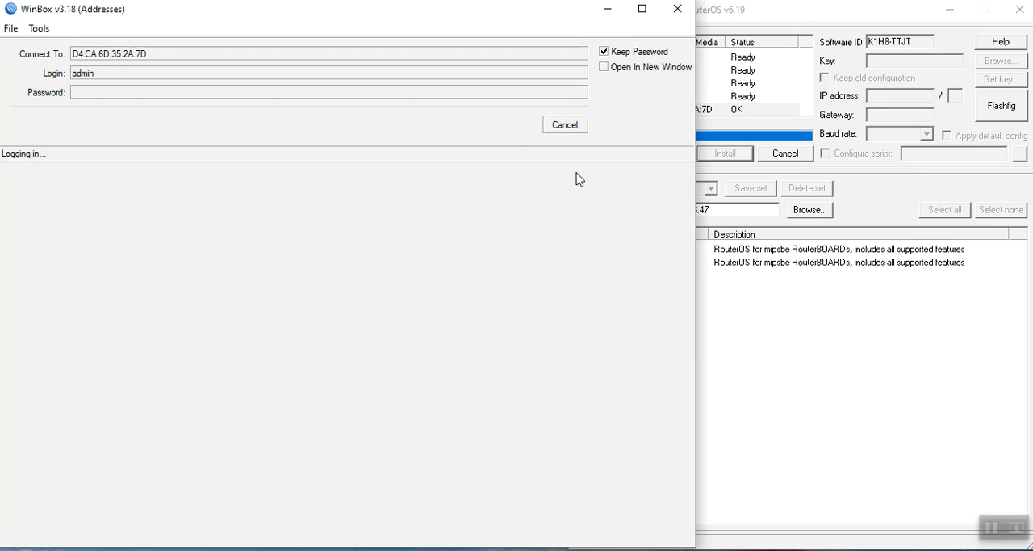
click(578, 129)
Switch to WinBox, refresh the neighbors, connect to the RB450 by MAC address as admin, and maximize the session window.
click(47, 202)
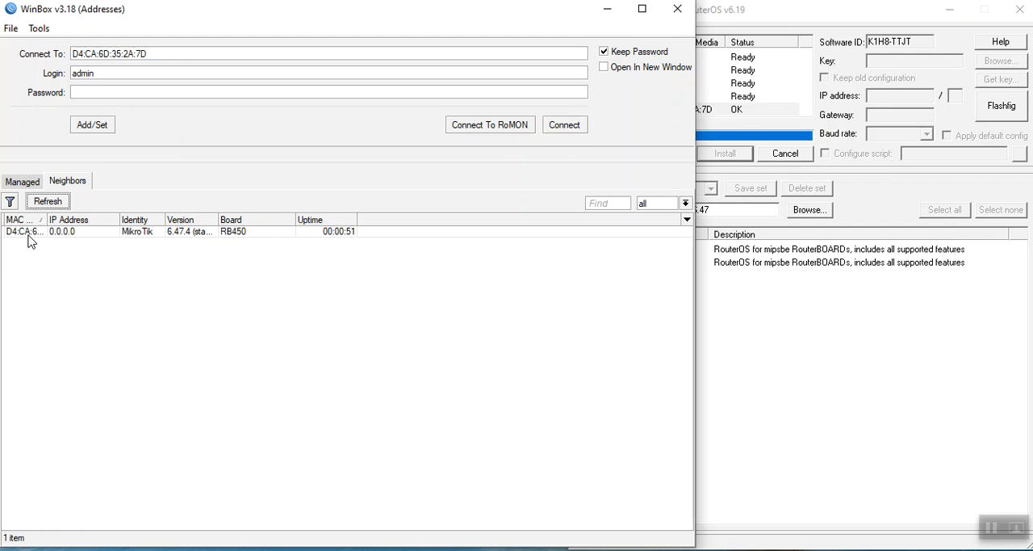
click(28, 232)
click(564, 125)
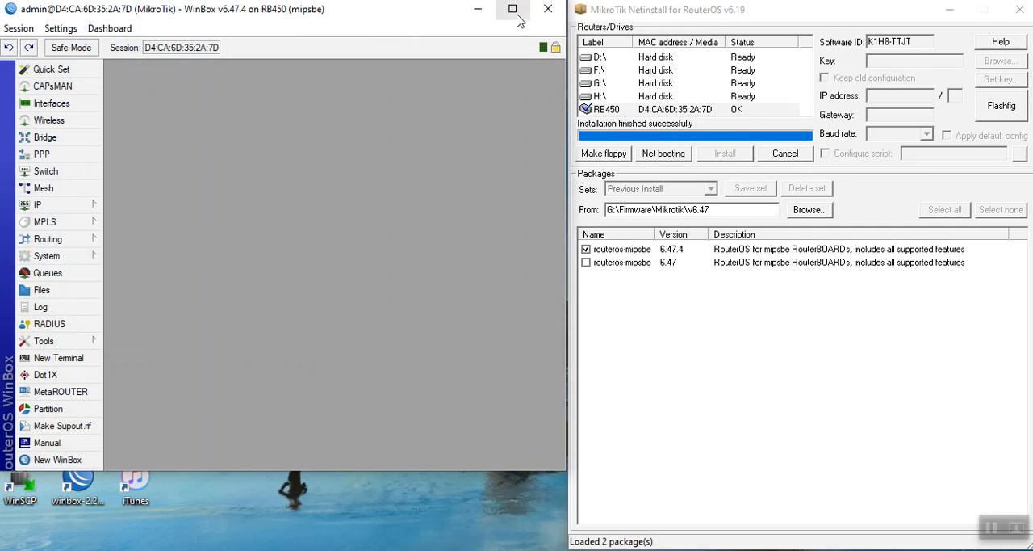
click(512, 8)
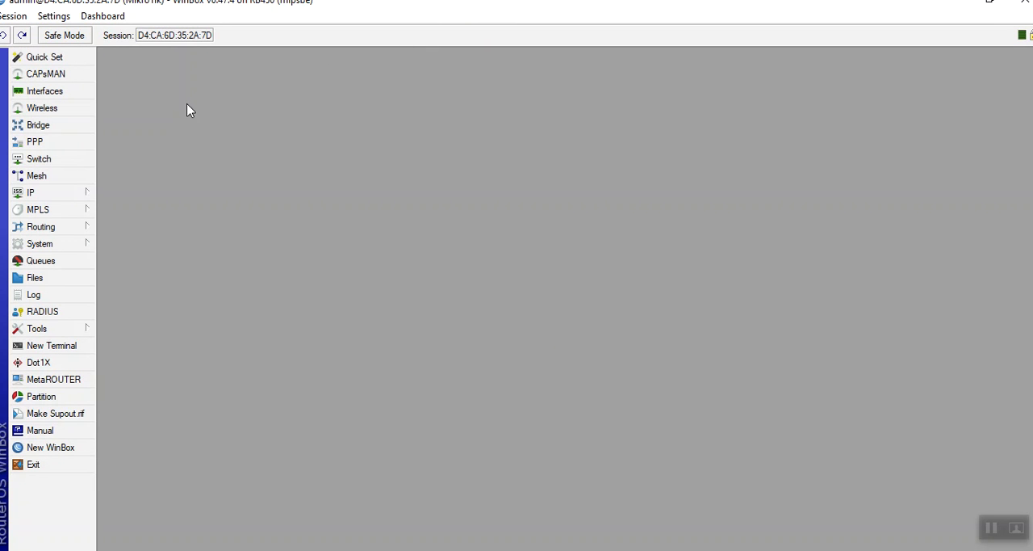
Open the system resources and check the bad blocks, board name and RouterOS version.
click(57, 248)
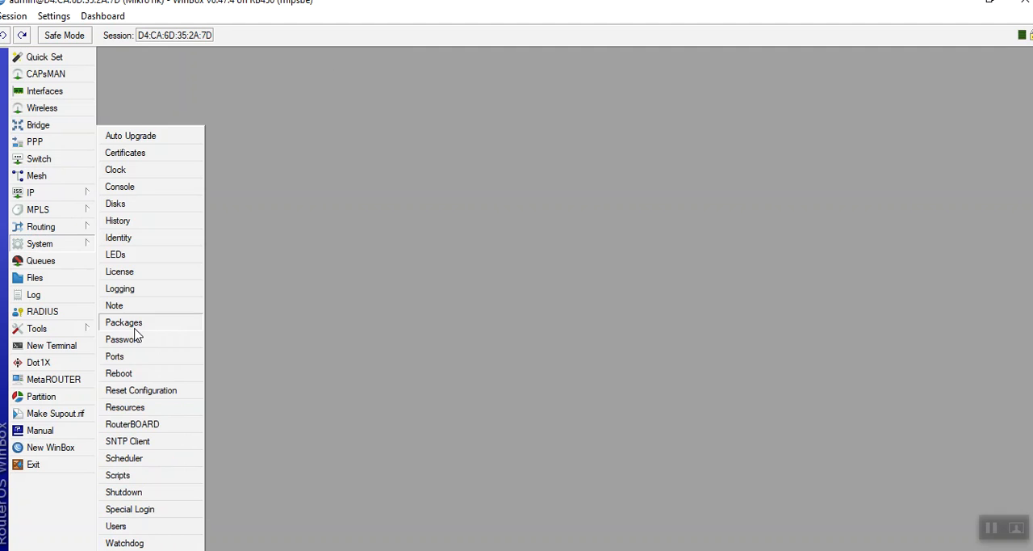
click(141, 406)
drag(581, 377, 545, 393)
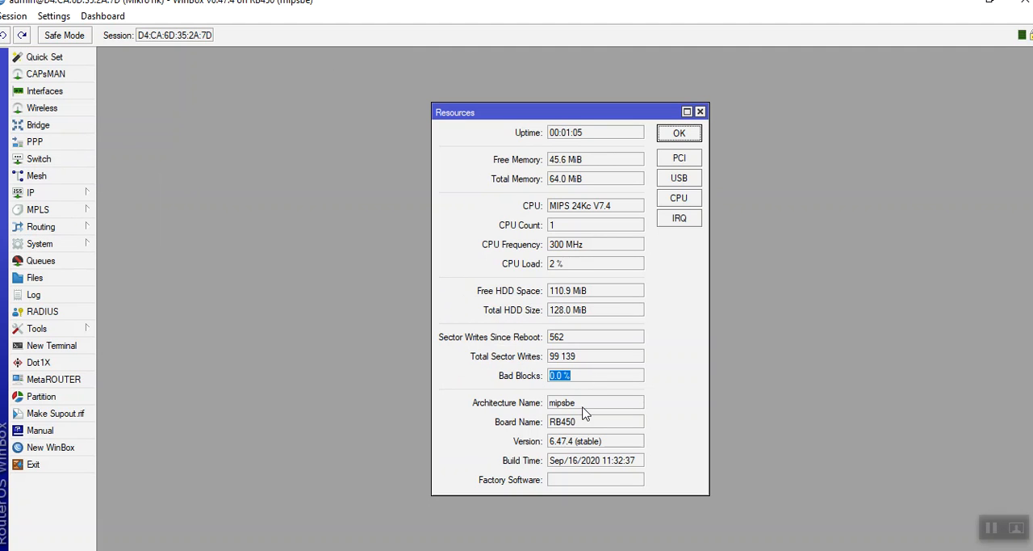
drag(584, 424, 545, 436)
drag(608, 444, 551, 445)
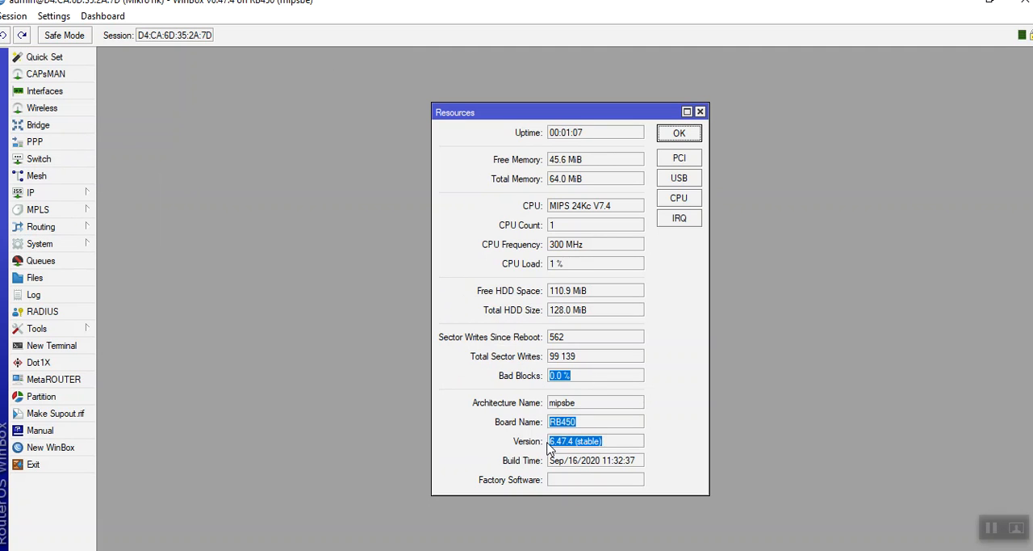
Compare the current and upgrade firmware in the RouterBOARD settings, and upgrade the firmware to 6.47.4.
click(84, 246)
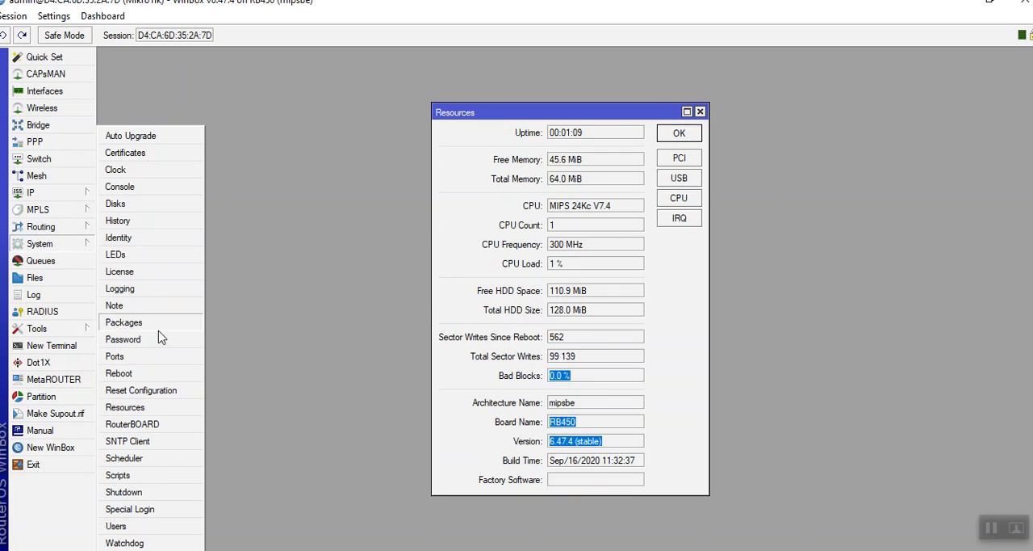
click(147, 421)
drag(548, 349, 515, 373)
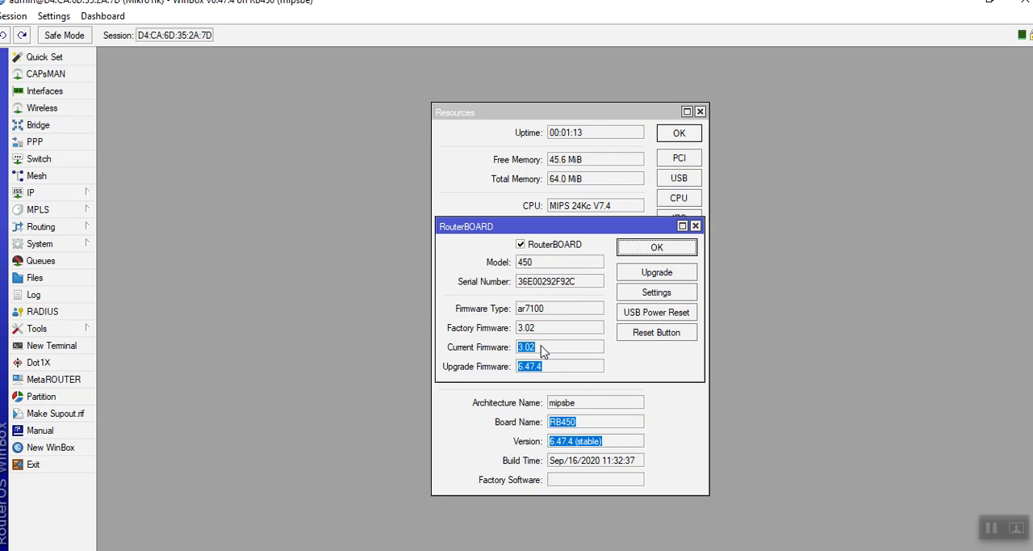
click(660, 276)
click(528, 296)
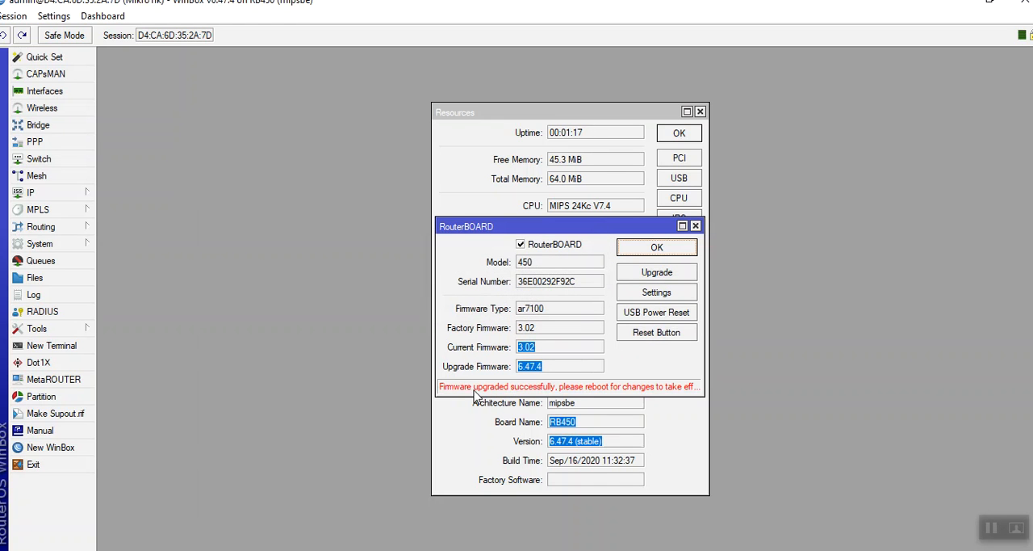
Reboot the router and confirm the reboot to apply the firmware upgrade.
click(33, 248)
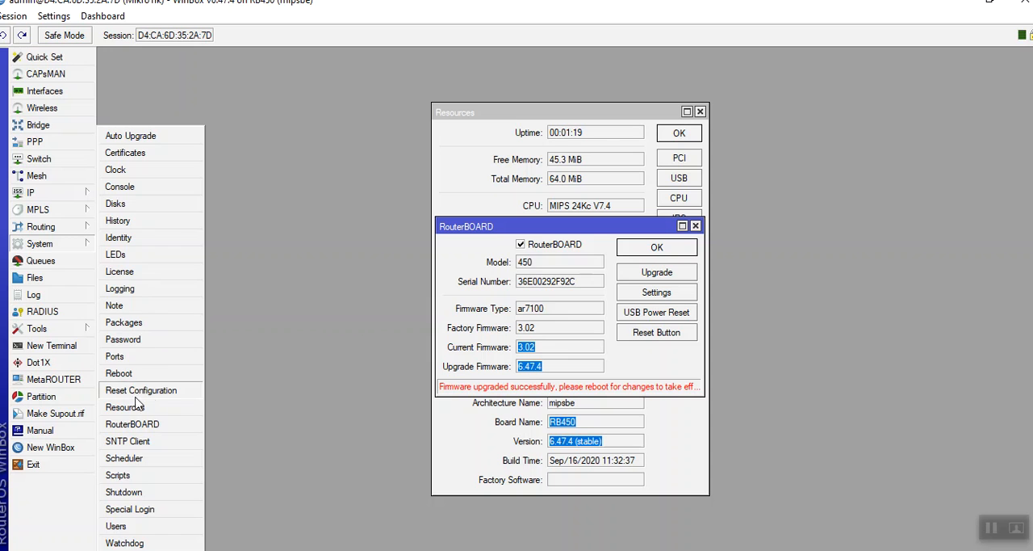
click(121, 372)
click(507, 298)
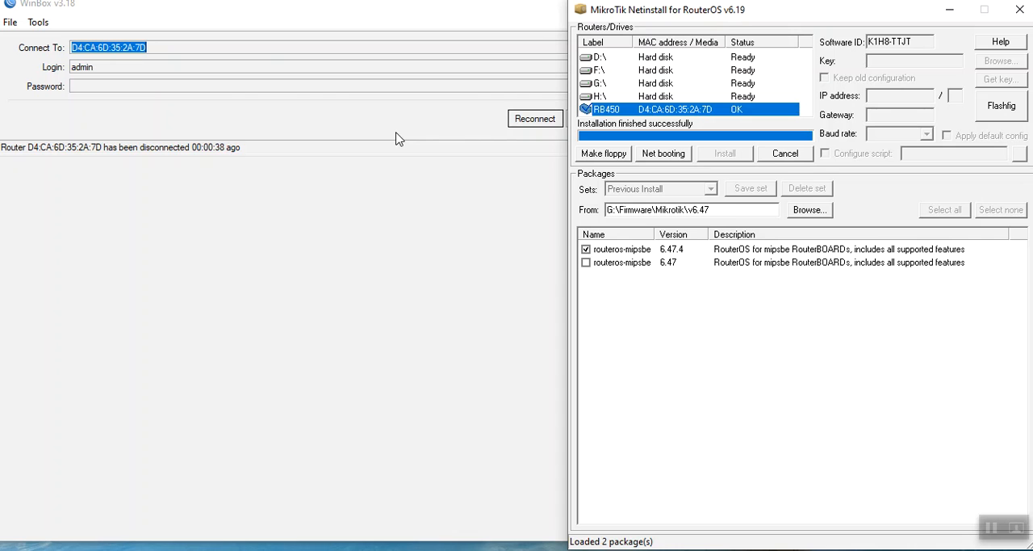
Reconnect to the rebooted RB450 as admin from the refreshed neighbors list.
click(537, 121)
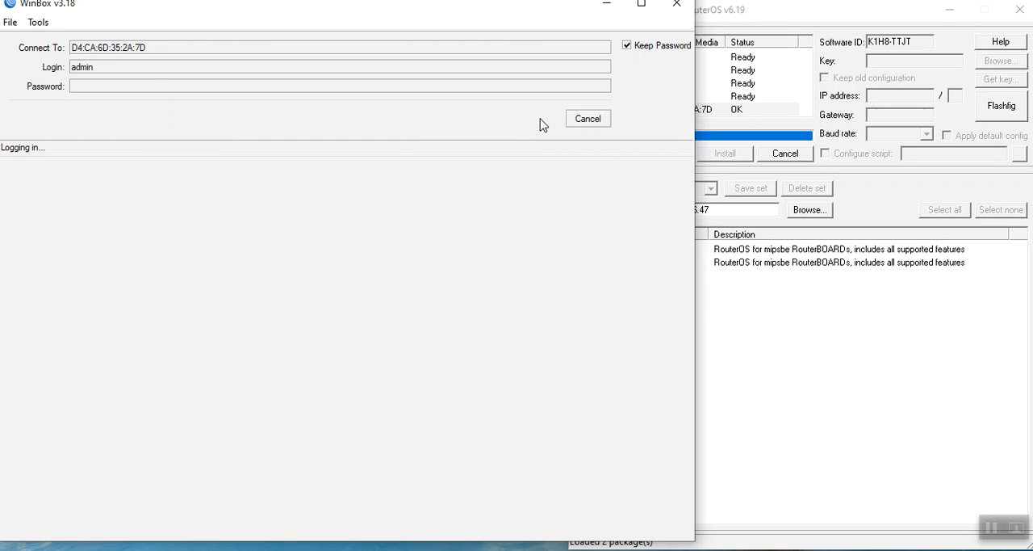
click(587, 119)
click(46, 195)
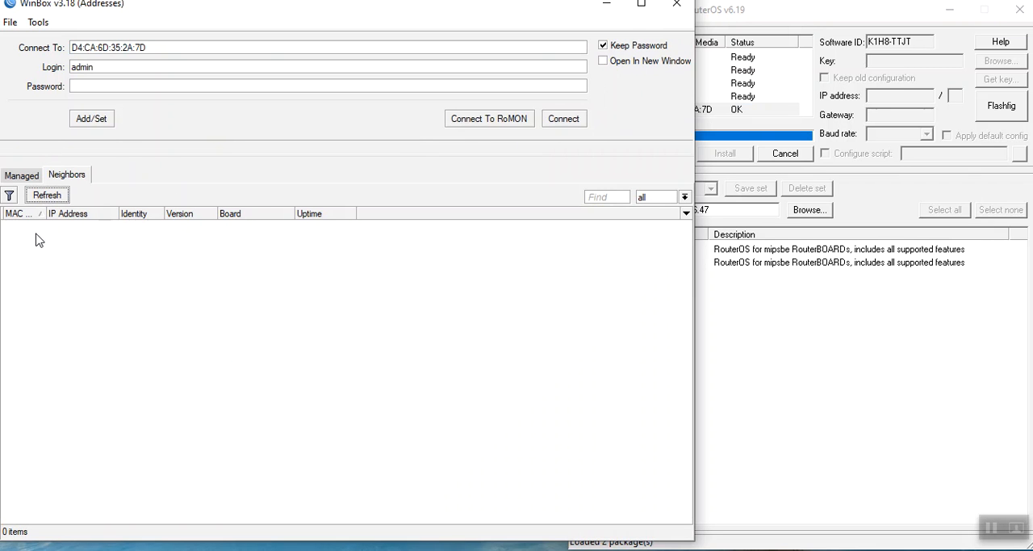
click(26, 227)
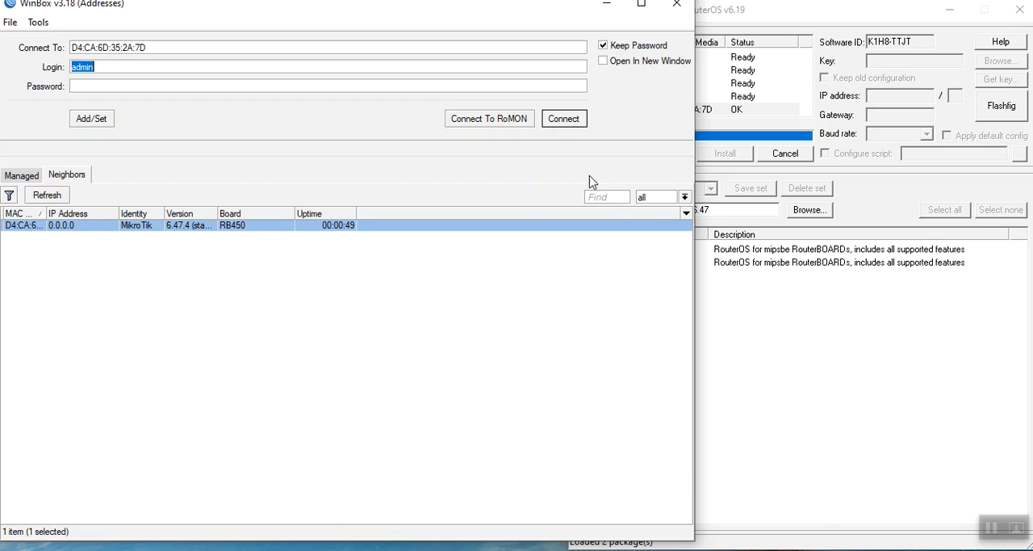
click(575, 123)
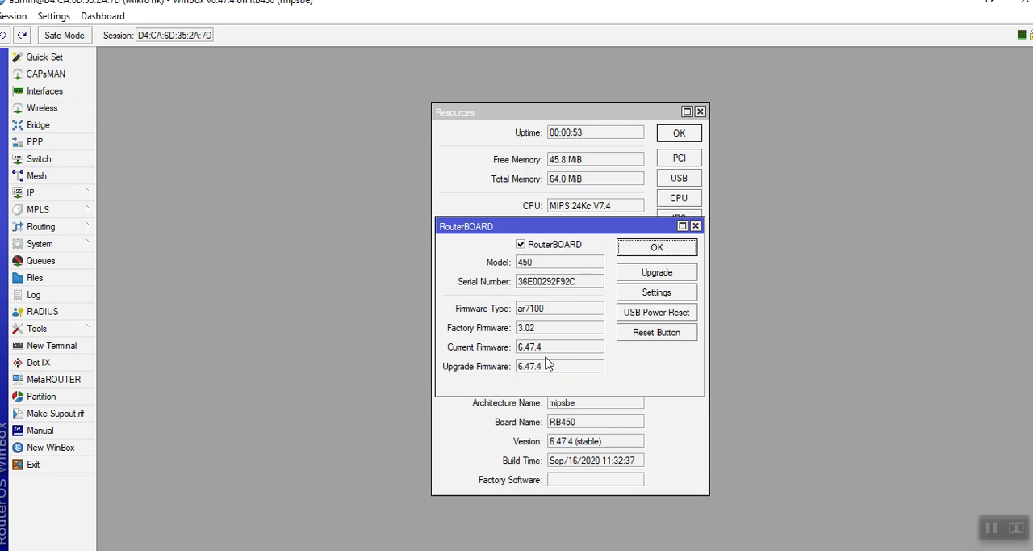
Check the RouterBOARD's current and upgrade firmware versions, and close the RouterBOARD and Resources windows.
drag(549, 356, 520, 370)
click(696, 226)
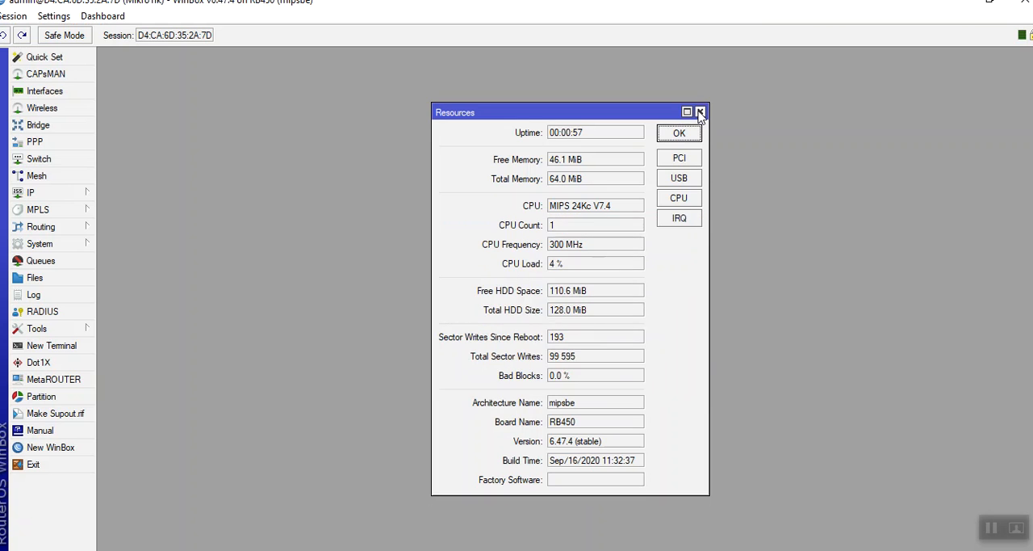
click(700, 110)
Open the router's interface list to view its Ethernet ports.
click(69, 95)
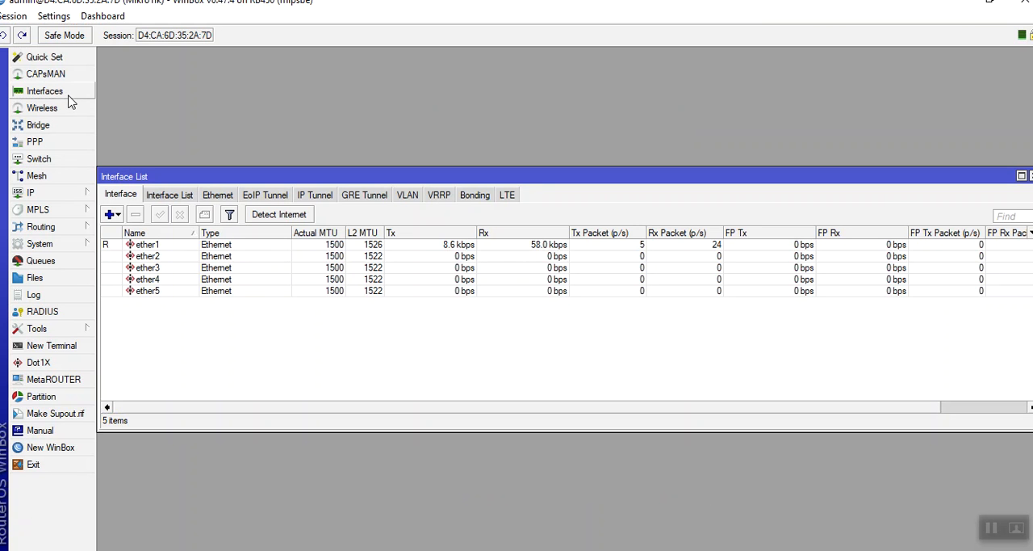